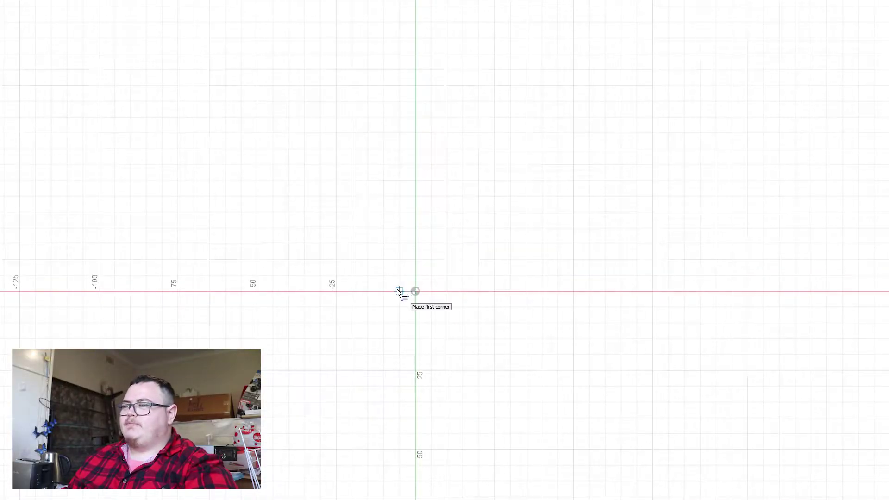
Step: Sketch a rectangle 16.8 mm high and 9.5 mm wide starting on the horizontal axis near the origin
left_click(399, 292)
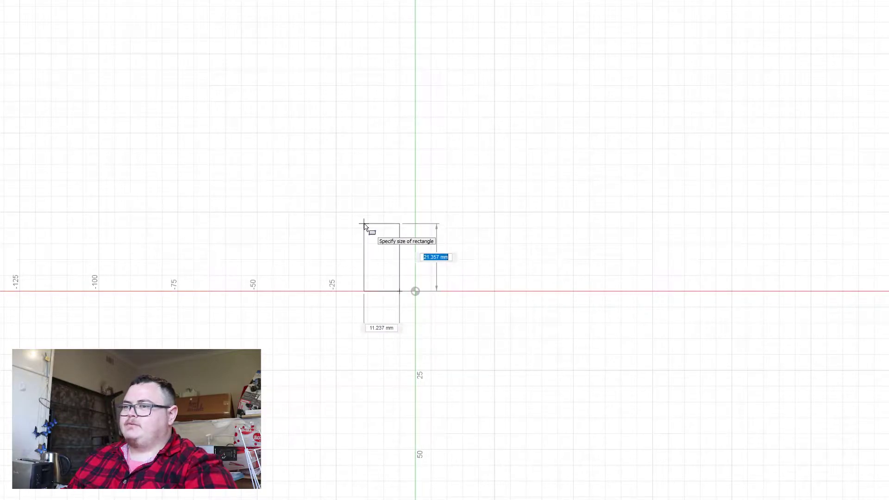
type("16.8")
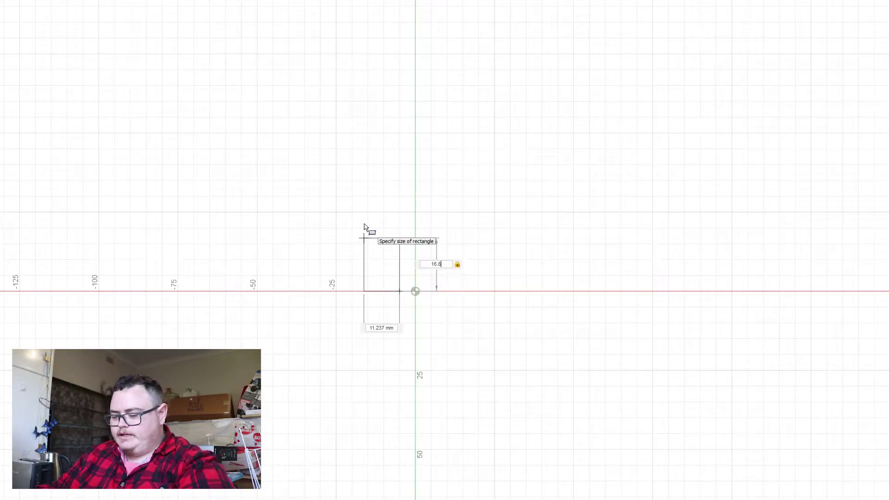
key("Tab")
type("9.5")
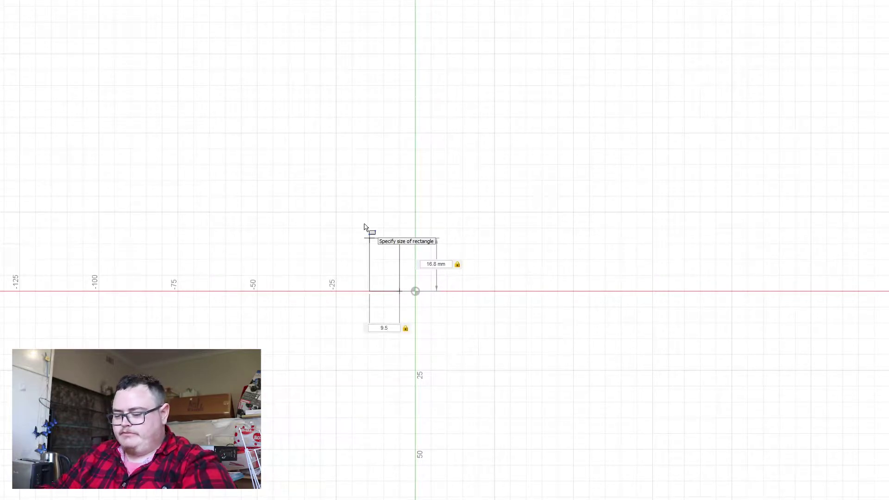
key("Return")
Step: Move the rectangle so it is centred on the vertical axis with its lower edge on the origin
left_click_drag(392, 239, 424, 235)
scroll(442, 313, "up", 3)
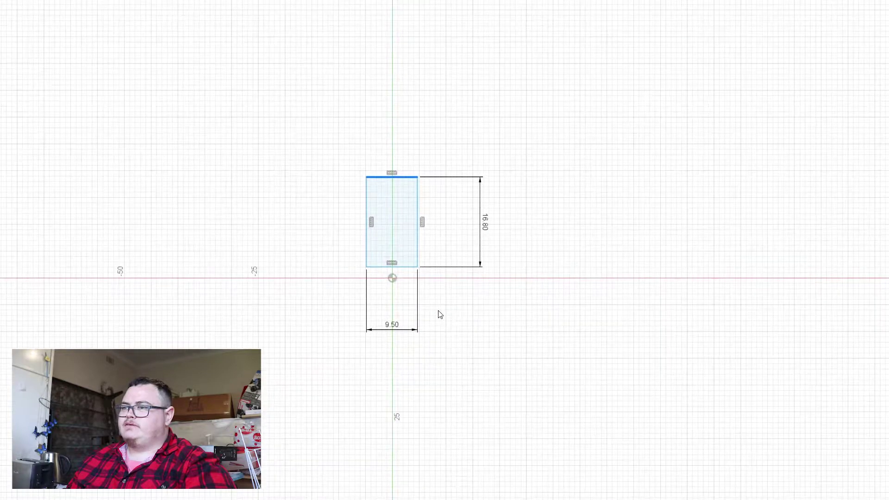
scroll(440, 315, "up", 5)
left_click_drag(345, 195, 342, 226)
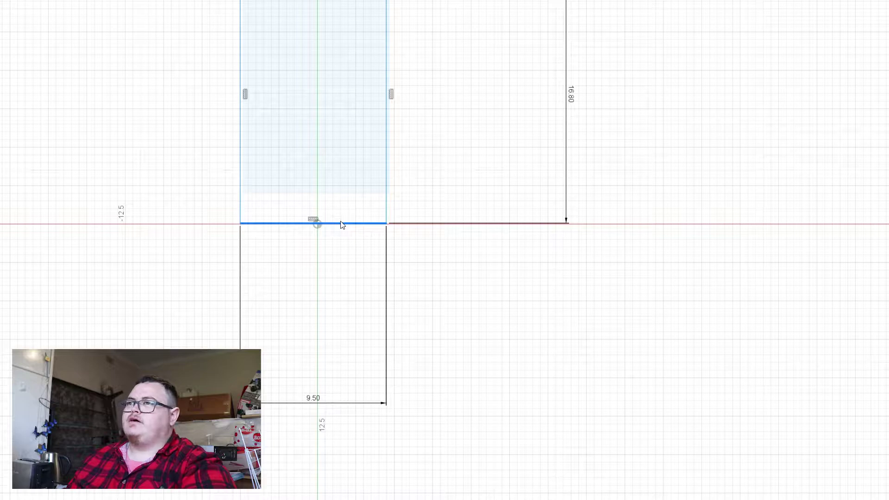
Step: Draw a 45 mm vertical line upward from the origin through the rectangle
key("l")
left_click(317, 223)
scroll(343, 227, "down", 5)
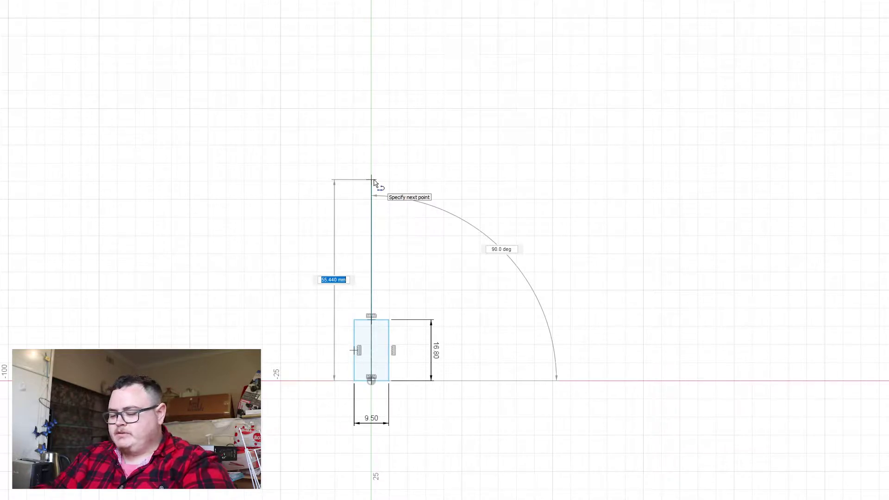
type("5")
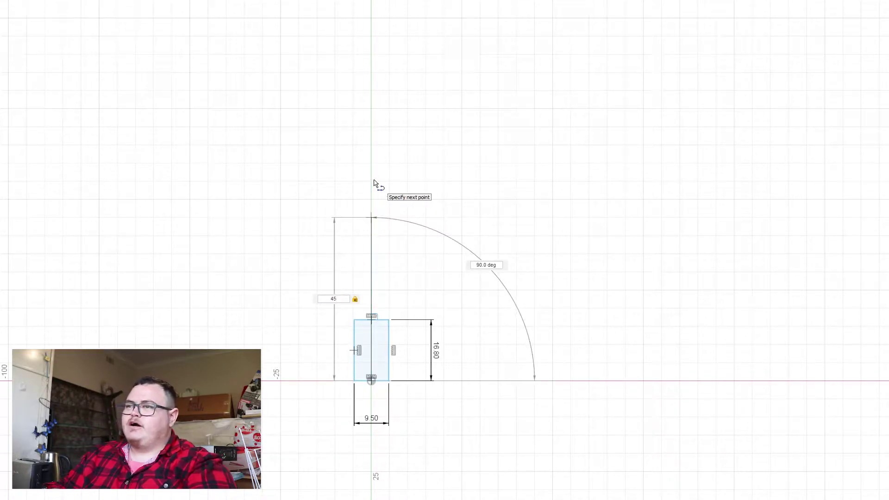
key("Return")
key("Escape")
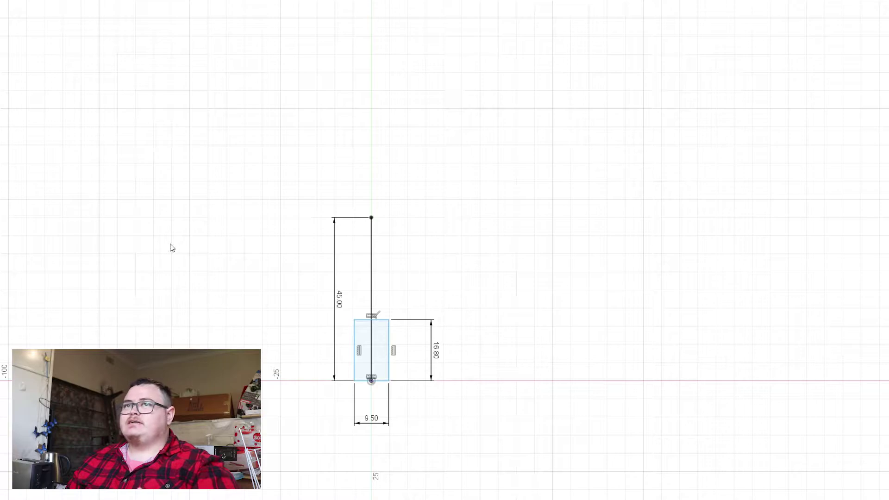
Step: Draw slanted lines outward from the rectangle's two upper corners to the height of the vertical line's top, ending about 40 mm apart
key("l")
left_click(389, 320)
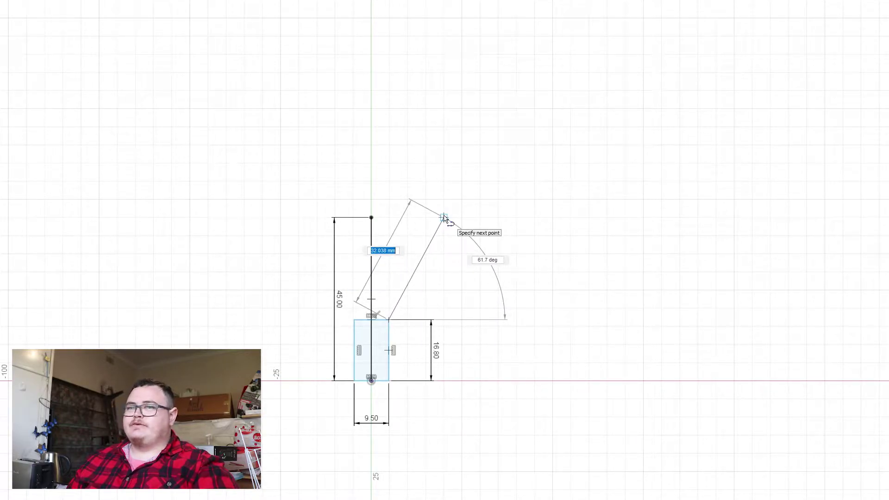
left_click(444, 218)
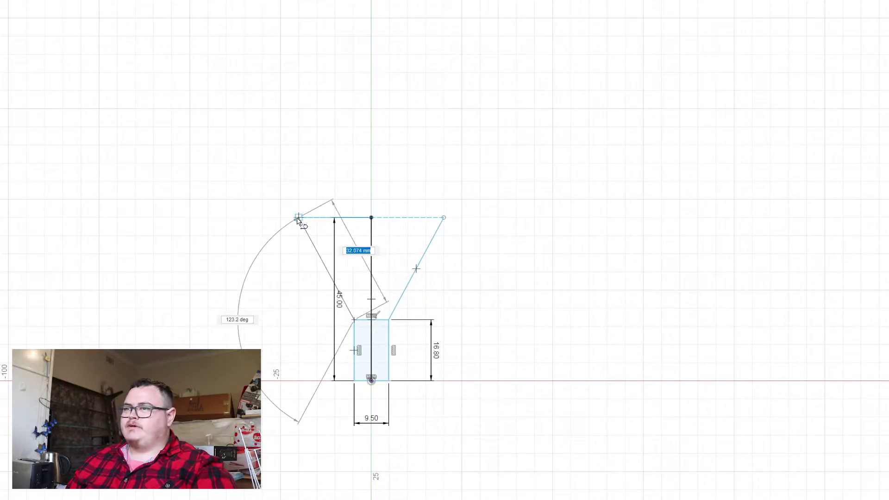
left_click(299, 218)
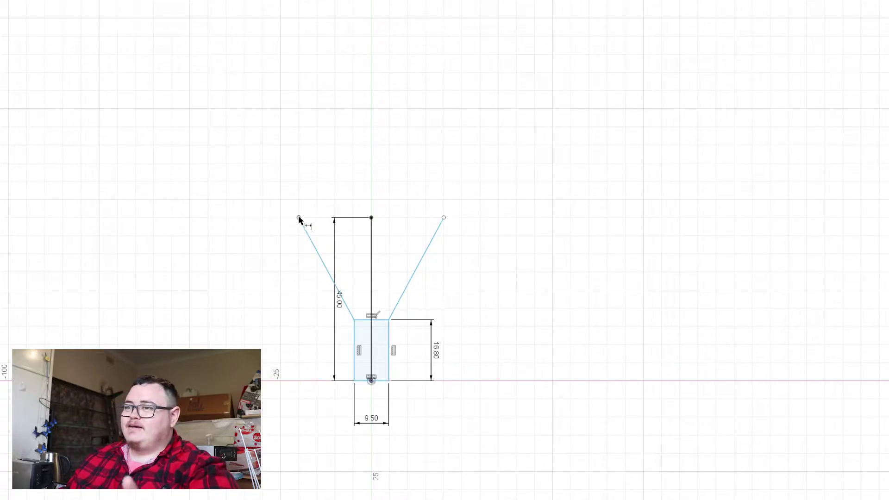
Step: Dimension the distance between the slanted lines' outer endpoints and set it to 55 mm
left_click(443, 218)
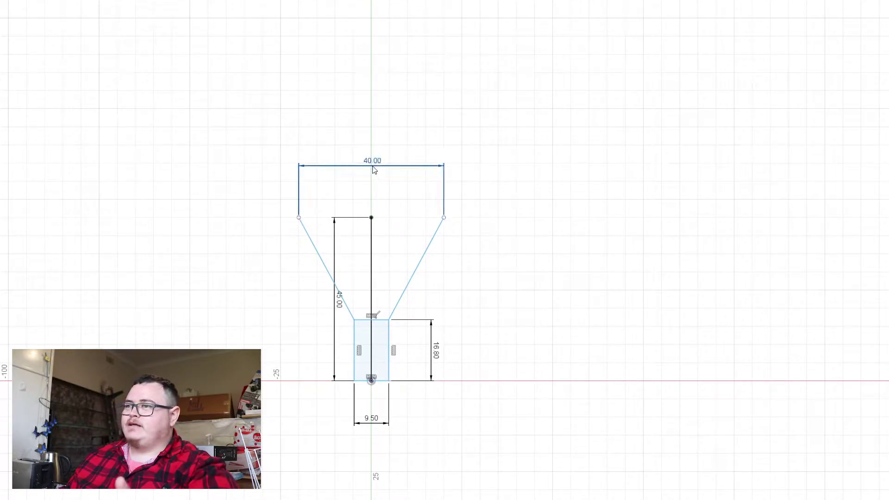
left_click(370, 158)
key("Escape")
left_click(444, 218)
left_click(373, 166)
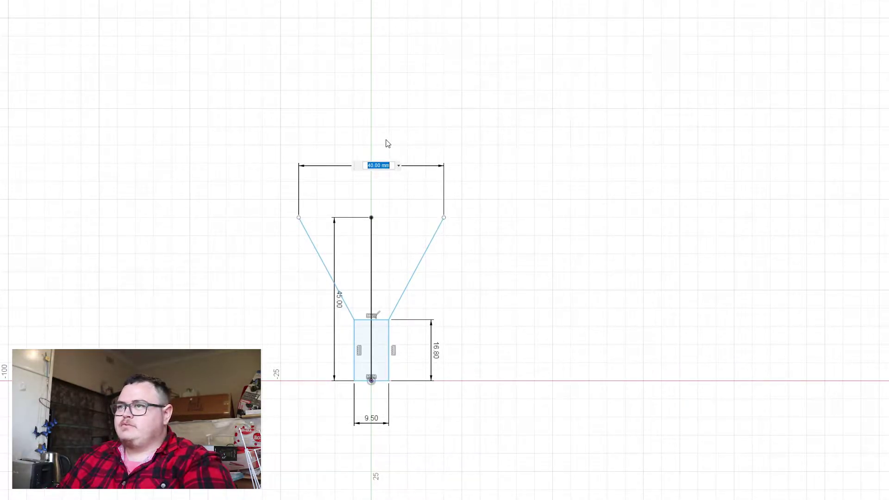
type("55")
key("Return")
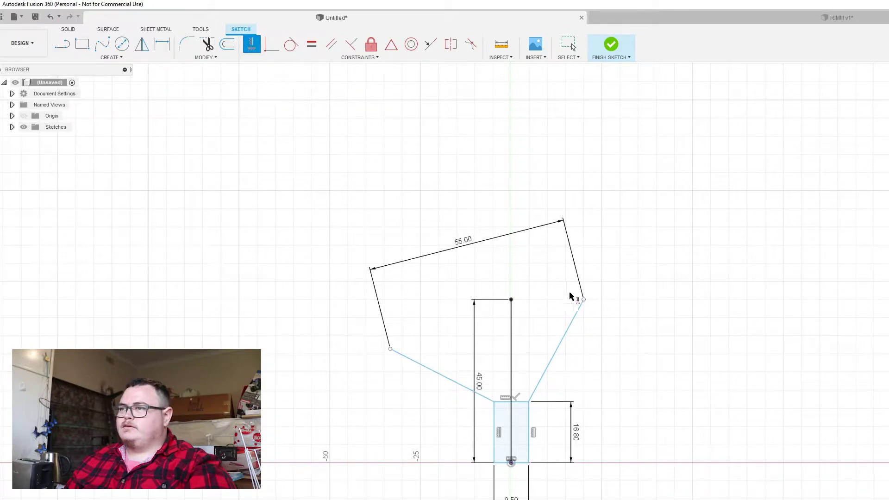
Step: Align both outer endpoints of the slanted lines horizontally with the upper end of the vertical line
left_click(583, 301)
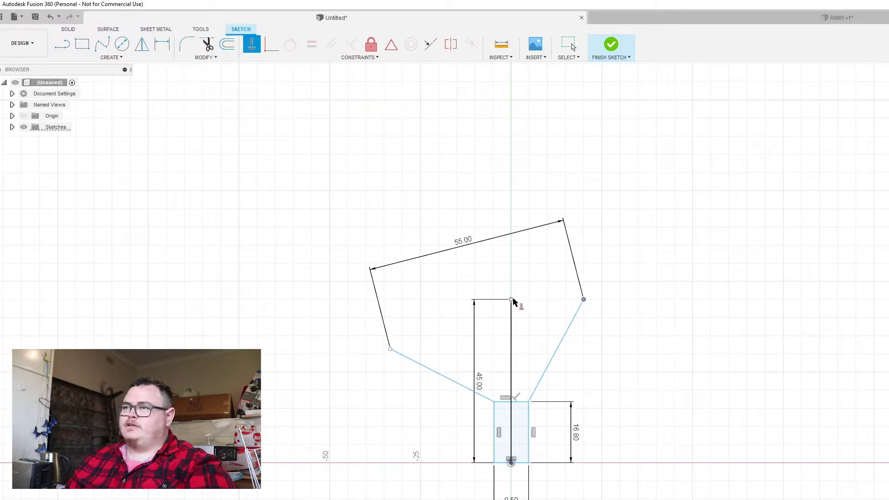
left_click(512, 300)
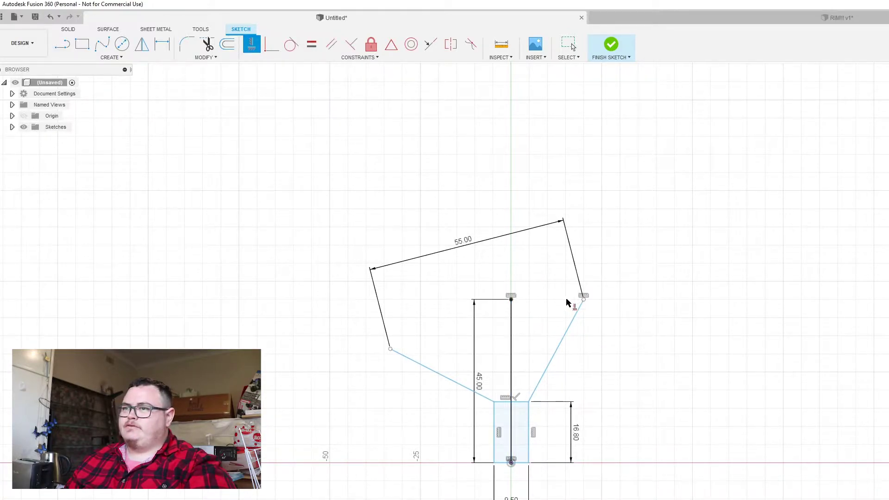
left_click(399, 348)
left_click(514, 298)
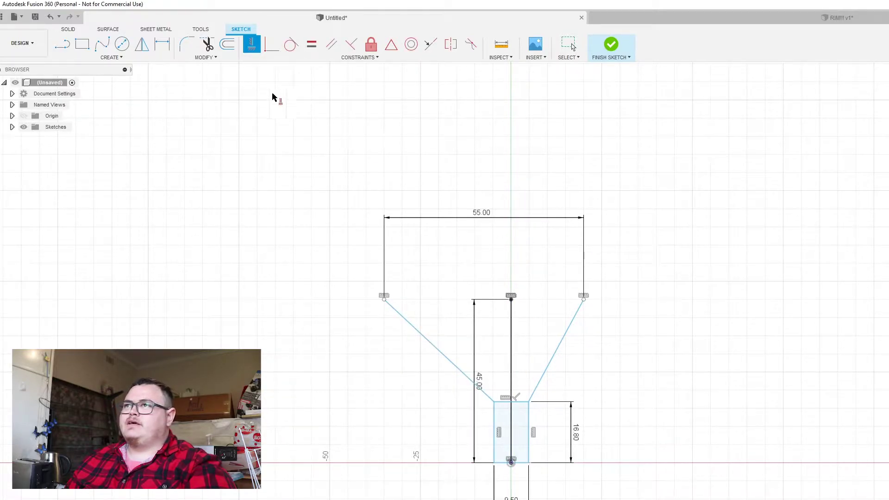
left_click(569, 45)
Step: Slide the outer endpoints sideways until they are centred about the vertical line, and delete that line
left_click_drag(584, 299, 602, 300)
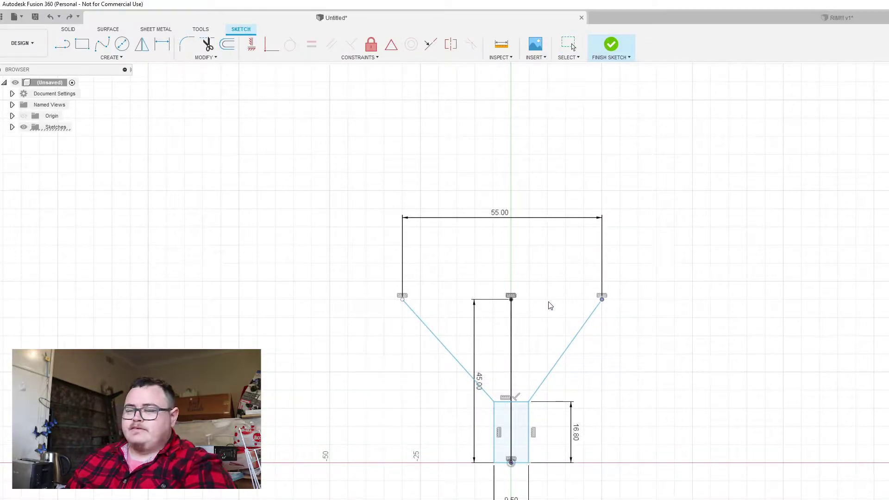
left_click_drag(602, 301, 621, 300)
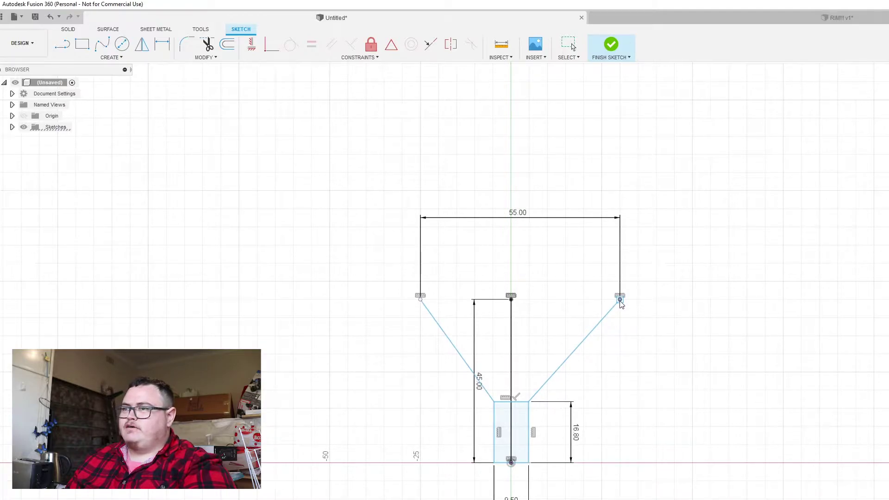
left_click_drag(620, 300, 611, 301)
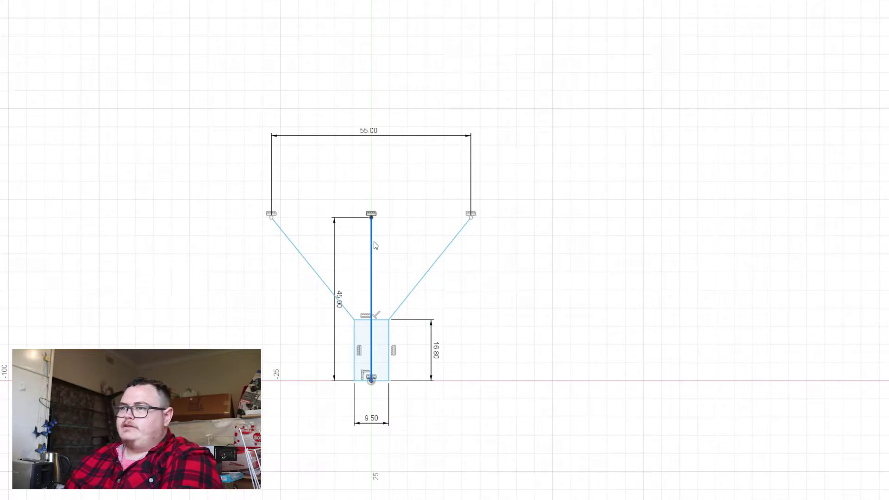
key("Delete")
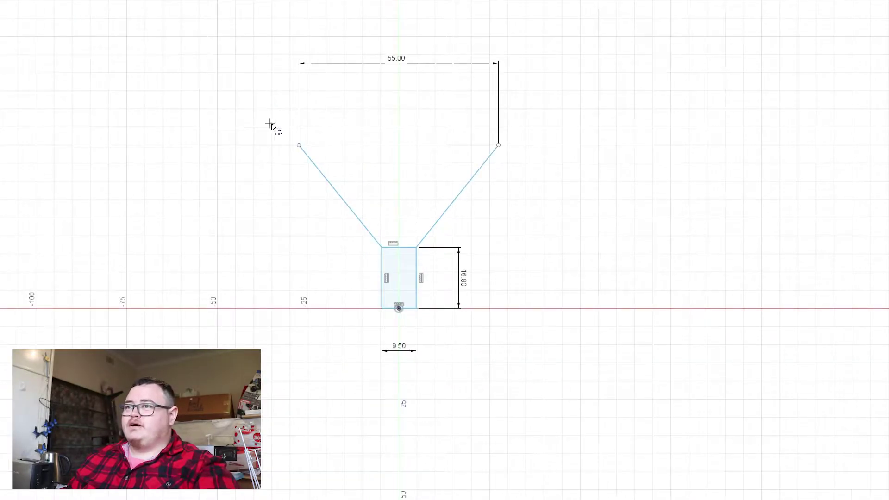
Step: Draw a 2 mm vertical line upward from the outer endpoint of each slanted line
left_click(298, 145)
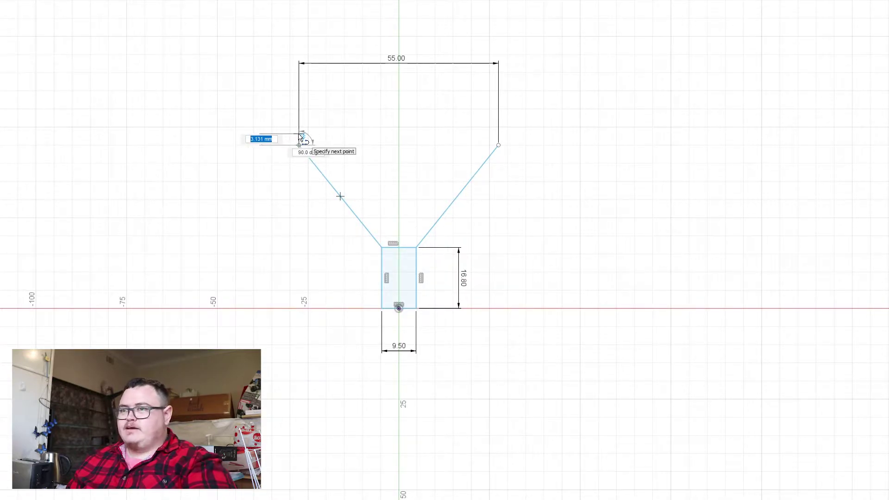
type("2")
key("Return")
key("Escape")
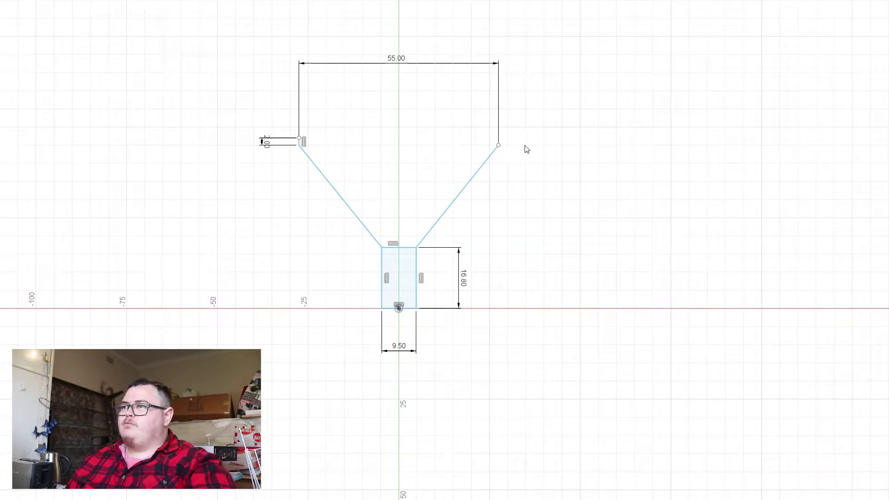
left_click(499, 145)
type("2")
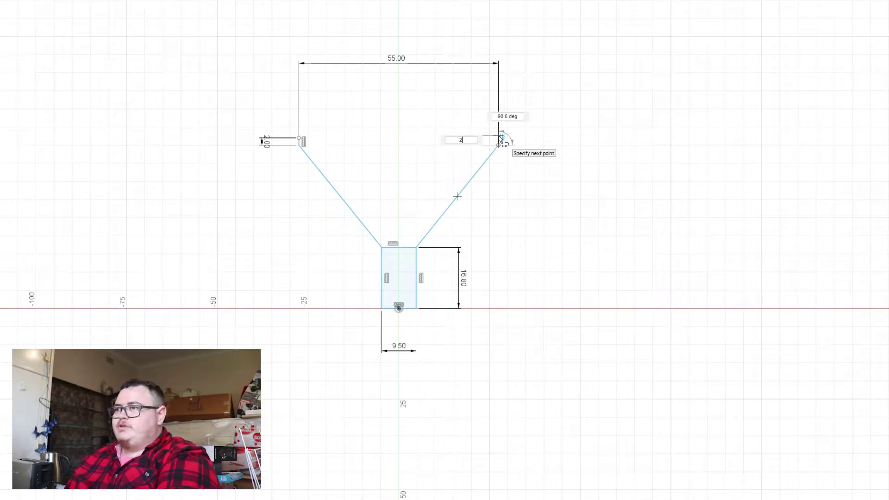
key("Return")
key("Escape")
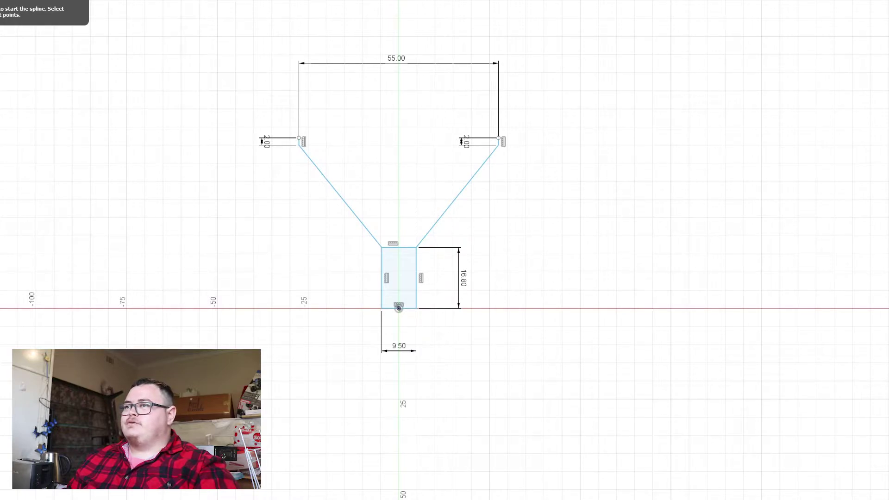
Step: Draw a shallow arched spline between the tops of the two short vertical lines through a higher point on the vertical axis
left_click(299, 138)
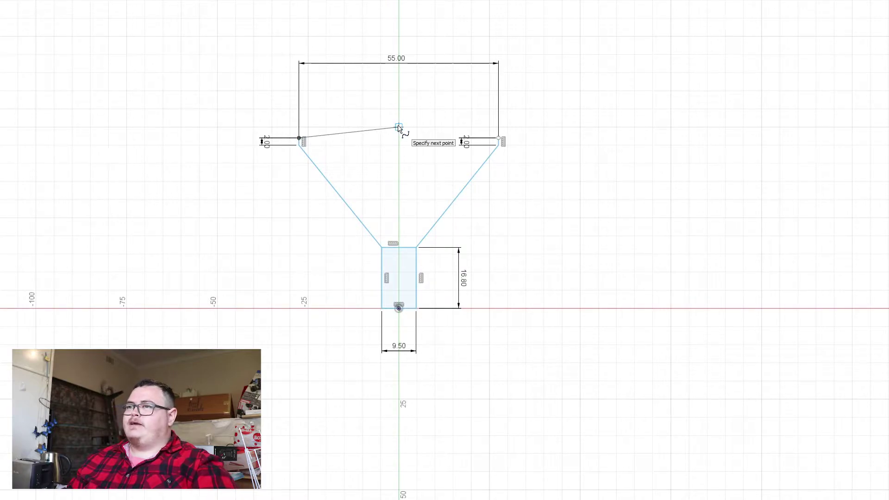
left_click(399, 127)
left_click(500, 144)
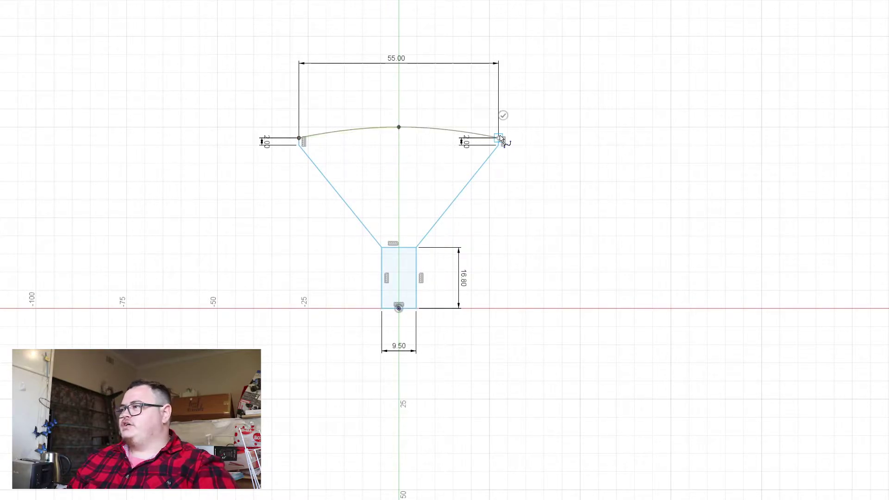
key("Return")
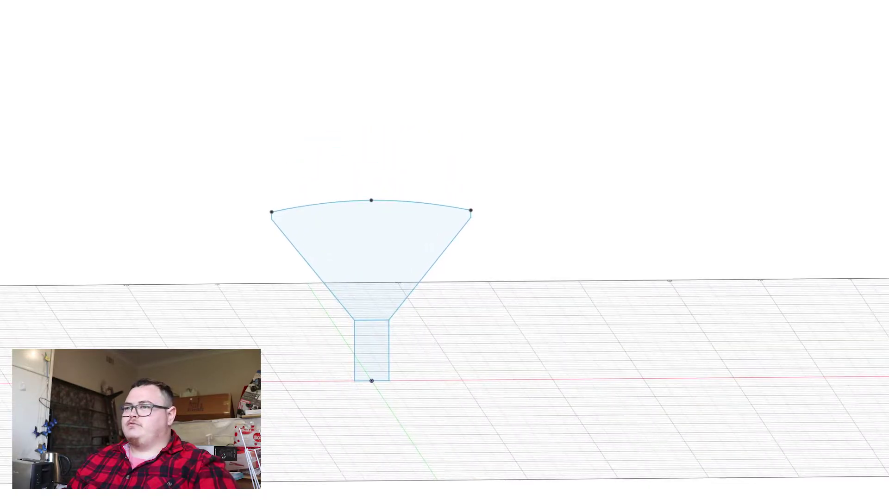
Step: Revolve both closed sketch profiles around the red axis along the rectangle's lower edge to form the rim body
middle_click_drag(445, 260, 383, 301, "shift")
left_click(383, 302)
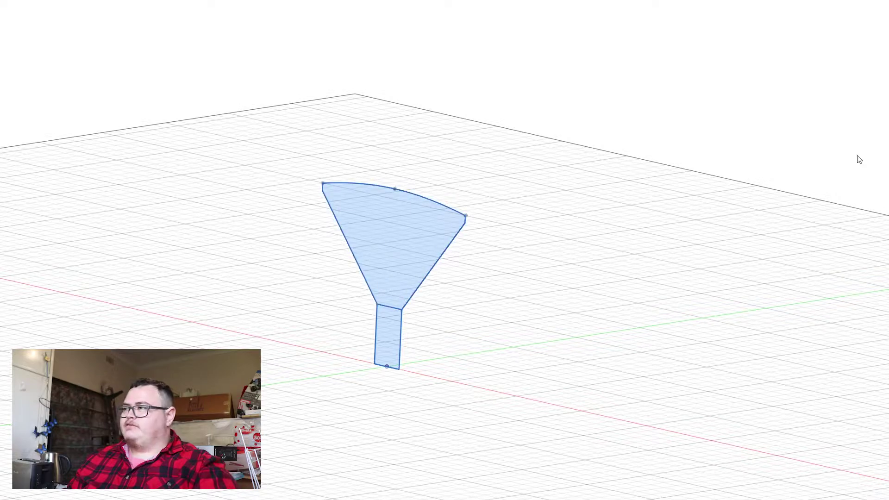
left_click(420, 376)
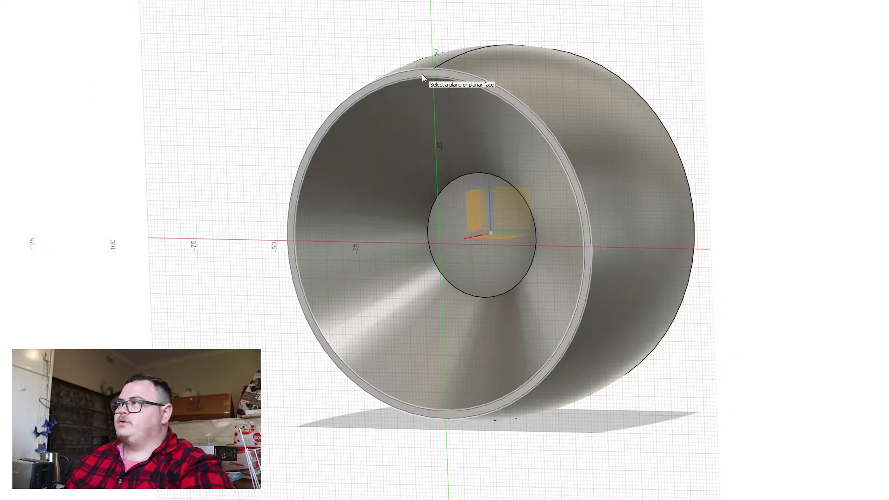
Step: Start a sketch on the rim's flat ring face and draw a kite-shaped outline of straight lines above the hub, centred on the vertical axis
left_click(422, 74)
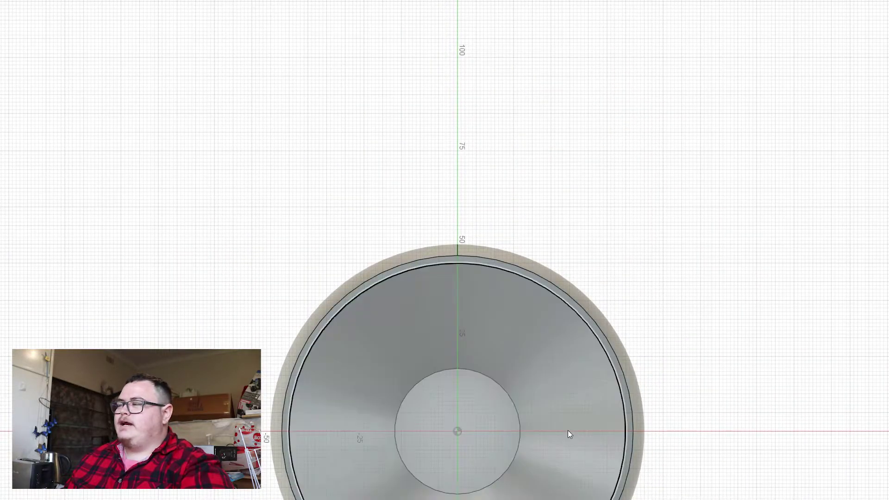
middle_click_drag(448, 490, 442, 310)
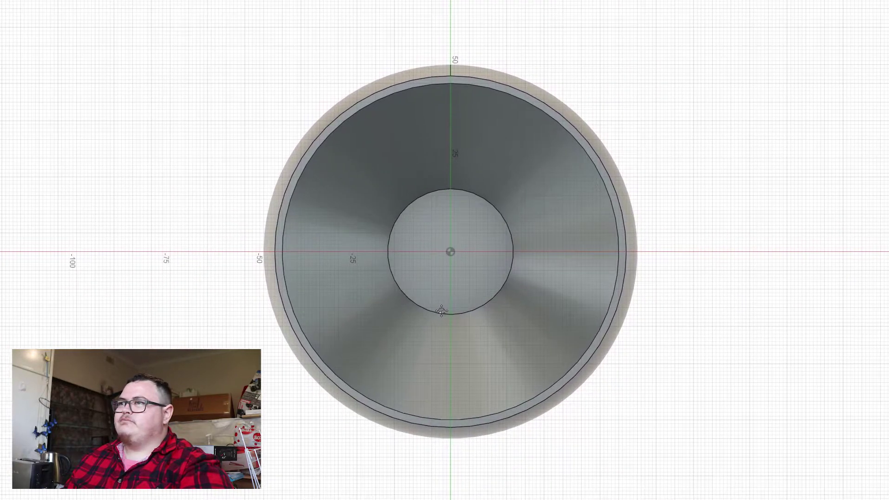
scroll(440, 310, "up", 5)
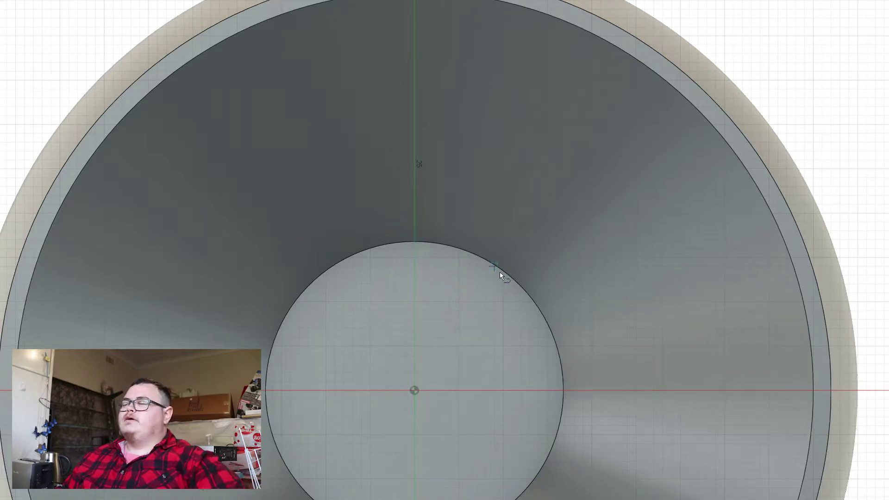
left_click(414, 221)
left_click(485, 80)
left_click(477, 35)
left_click(415, 9)
left_click(352, 35)
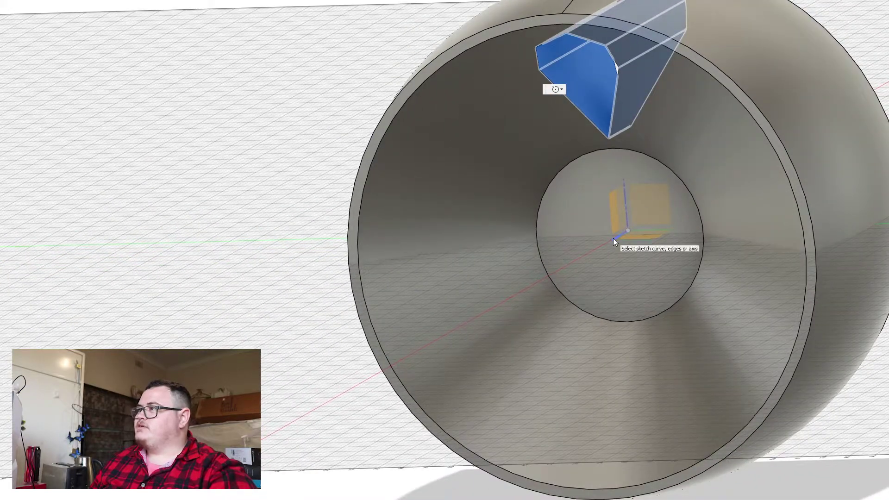
Step: Pattern the kite-shaped cutout circularly around the hub's central axis with 9 instances
left_click(613, 237)
middle_click_drag(616, 68, 574, 93, "shift")
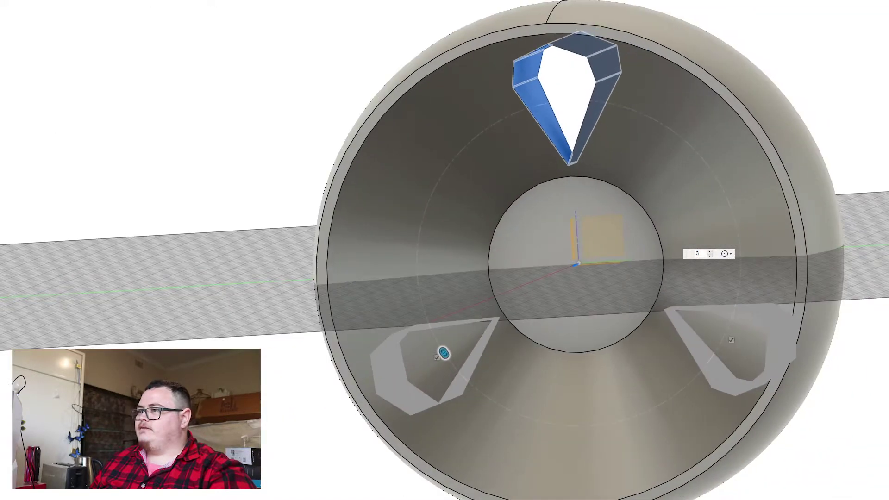
key("Up")
key("Up")
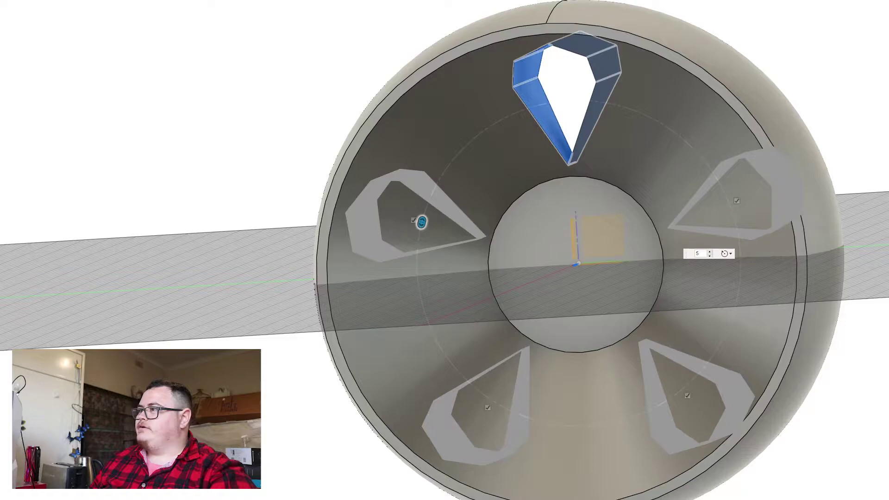
key("Up")
key("Up")
key("Up")
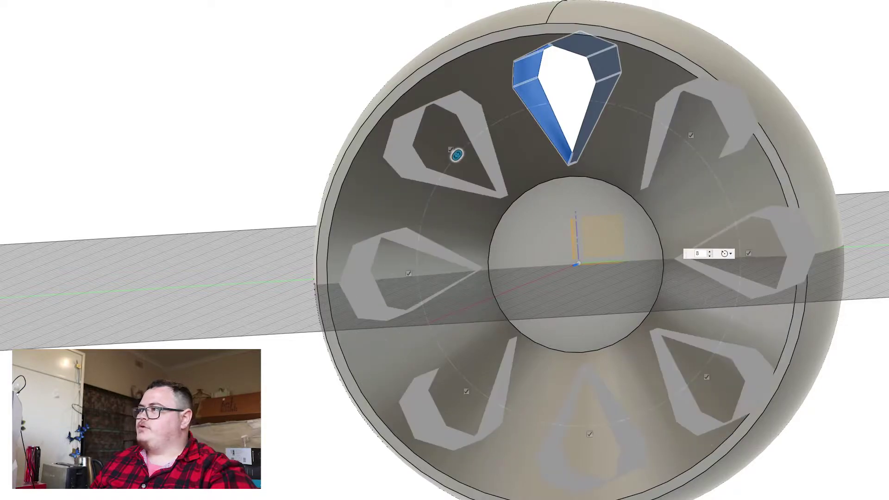
middle_click_drag(444, 261, 404, 256, "shift")
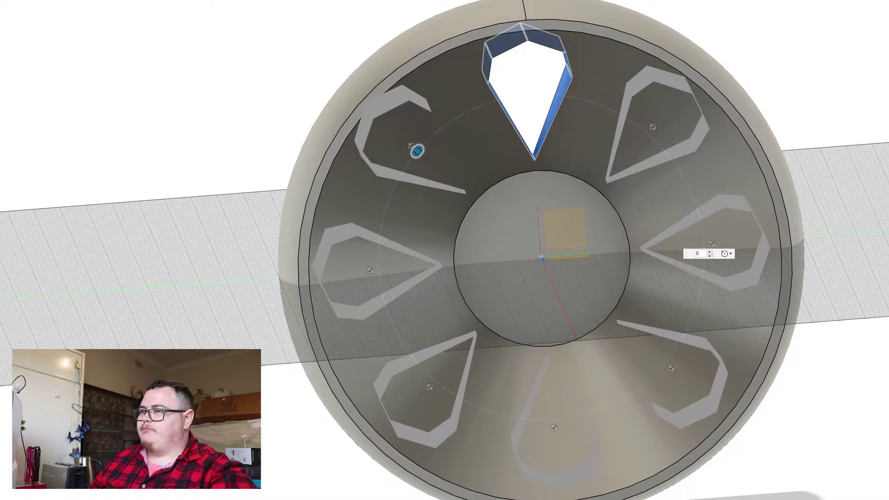
key("Up")
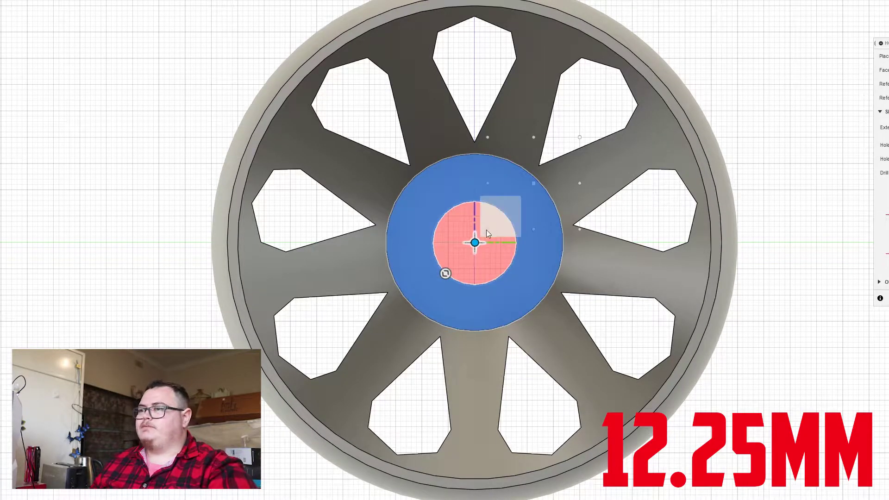
Step: Add a round hole at the hub centre and cut a dimensioned hexagonal recess around it
left_click(446, 274)
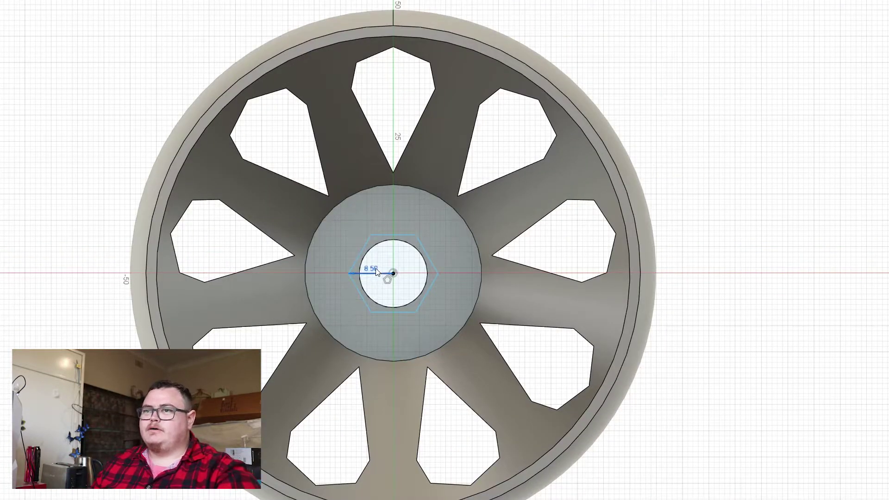
left_click(376, 271)
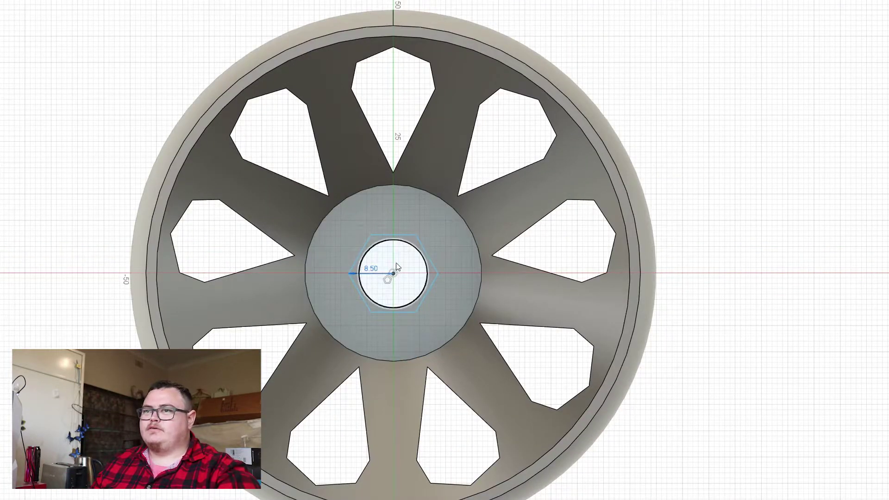
double_click(376, 272)
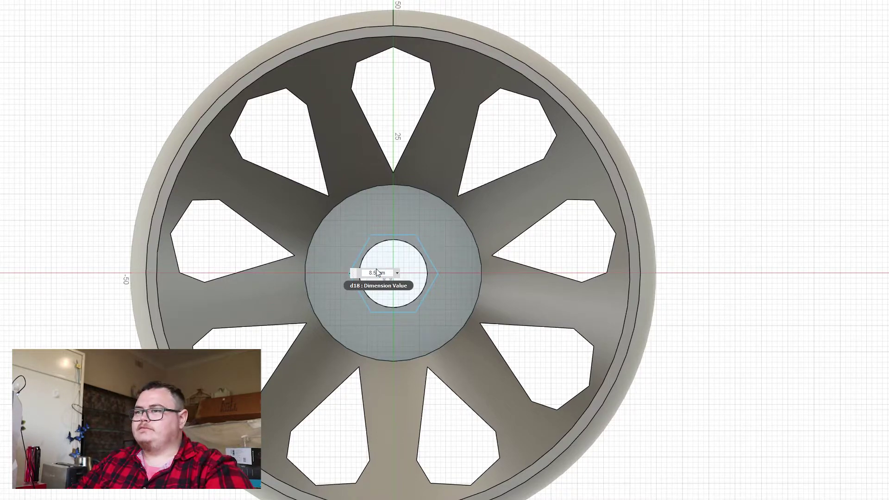
type("7")
key("Return")
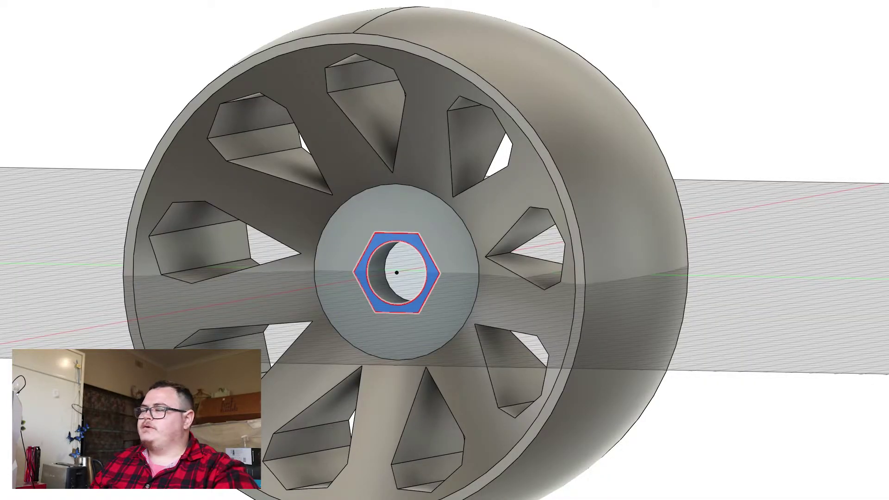
key("e")
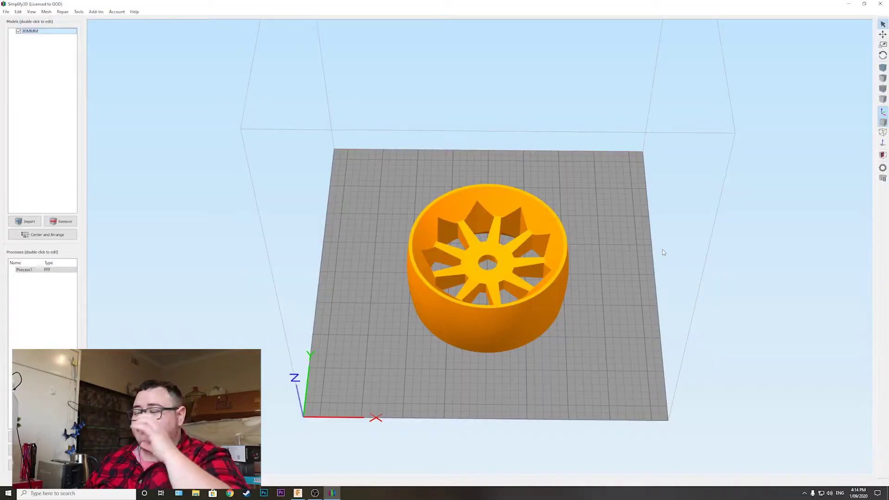
Step: In Simplify3D, flip the rim model by setting its Y rotation to -90 degrees and set its Z offset to 123.30 mm
mouse_move(621, 288)
left_mouse_down()
mouse_move(627, 195)
mouse_move(652, 266)
mouse_move(621, 290)
left_mouse_up()
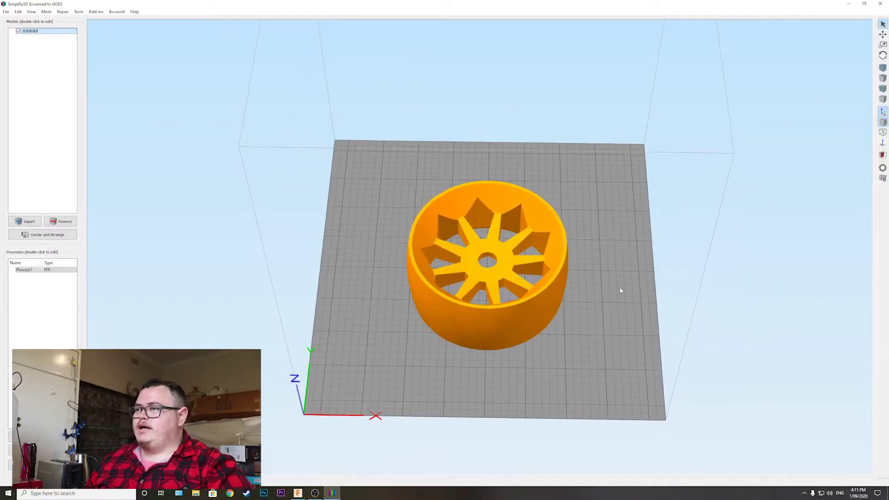
double_click(554, 275)
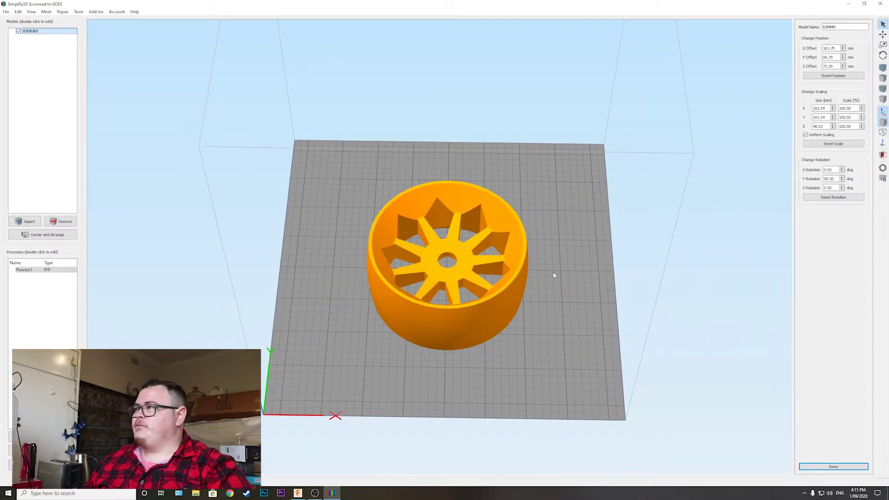
mouse_move(554, 276)
left_mouse_down()
mouse_move(558, 185)
mouse_move(557, 264)
left_mouse_up()
left_click(842, 177)
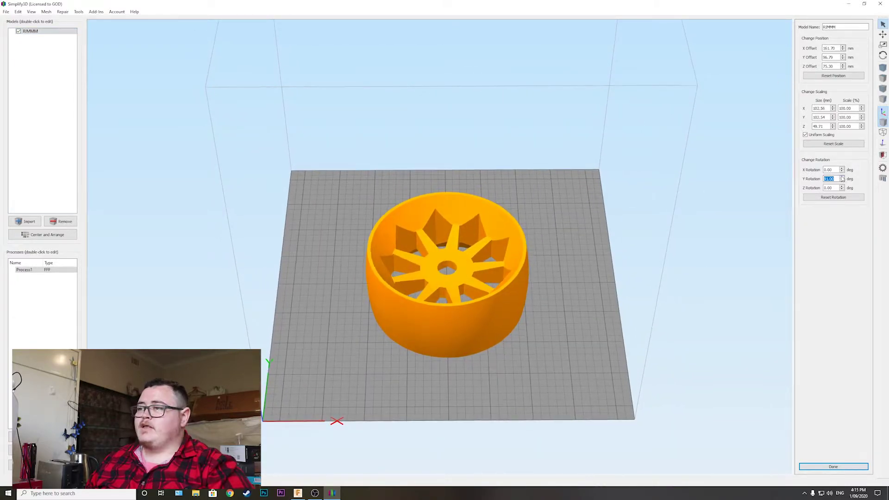
left_click(842, 178)
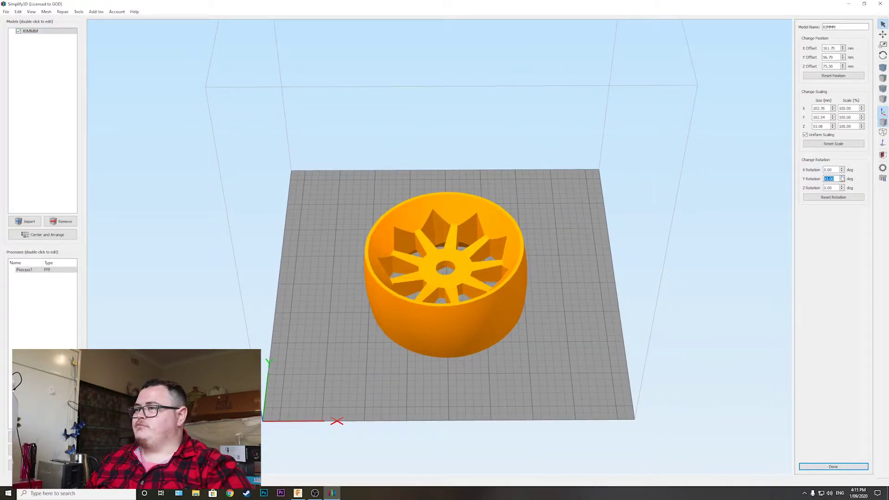
scroll(842, 178, "up", 12)
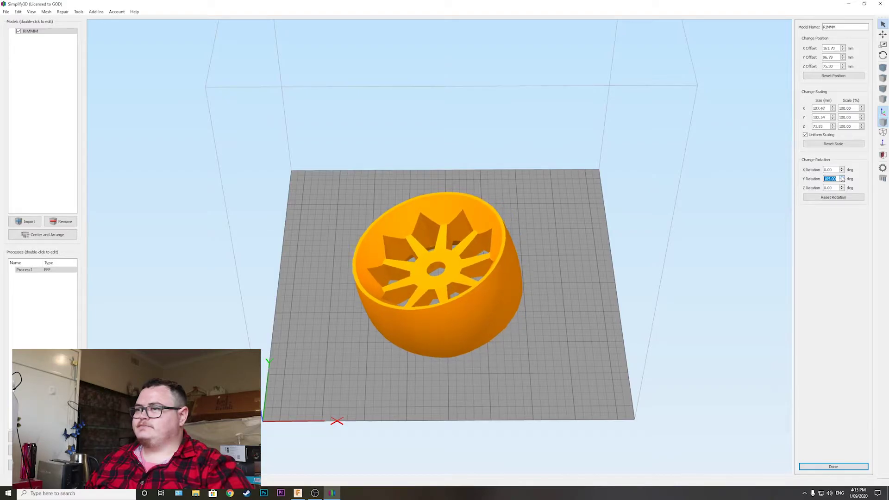
type("-90")
key("Return")
scroll(844, 66, "down", 10)
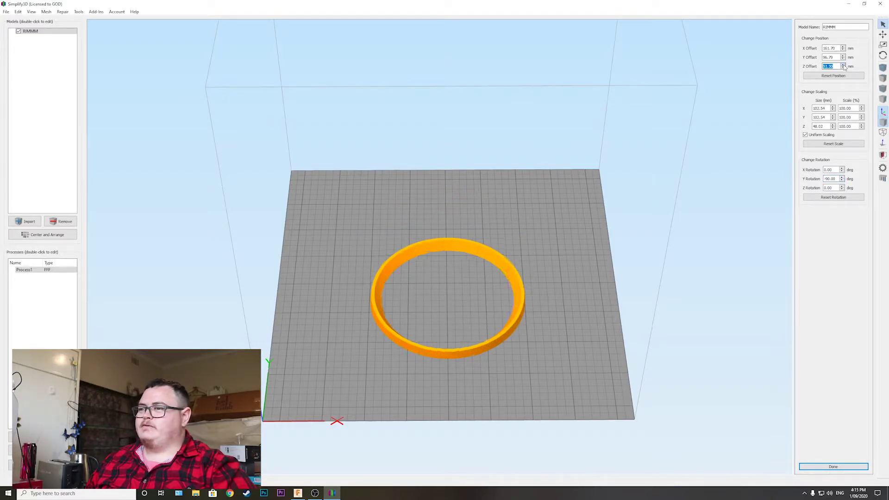
scroll(845, 67, "up", 10)
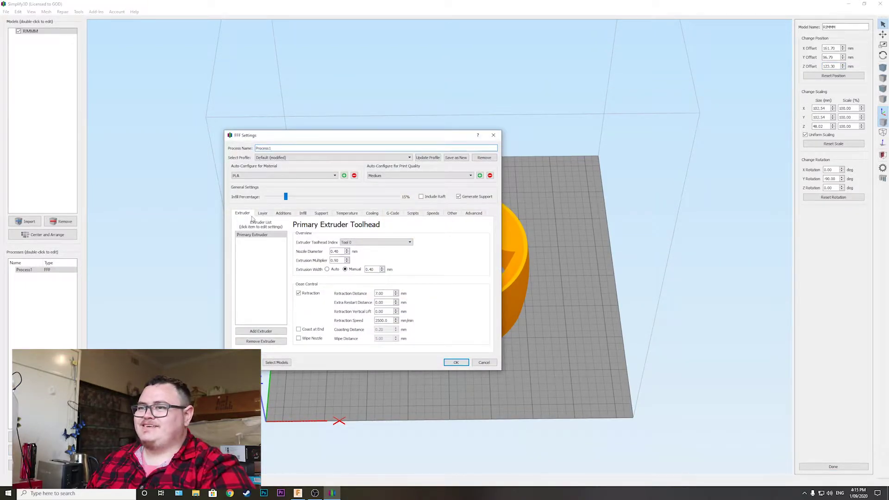
Step: Set the print process infill to 100%, the primary layer height to 0.2 mm, and the top and bottom solid layers to 3
double_click(341, 252)
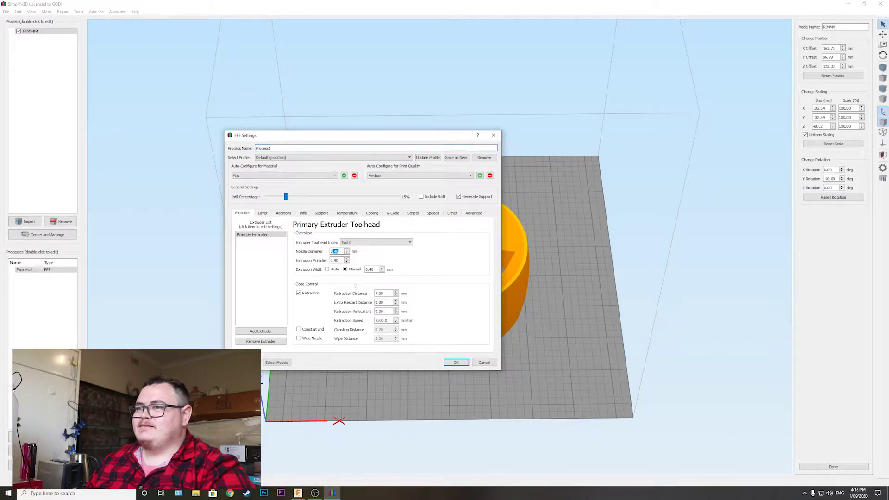
left_click(383, 294)
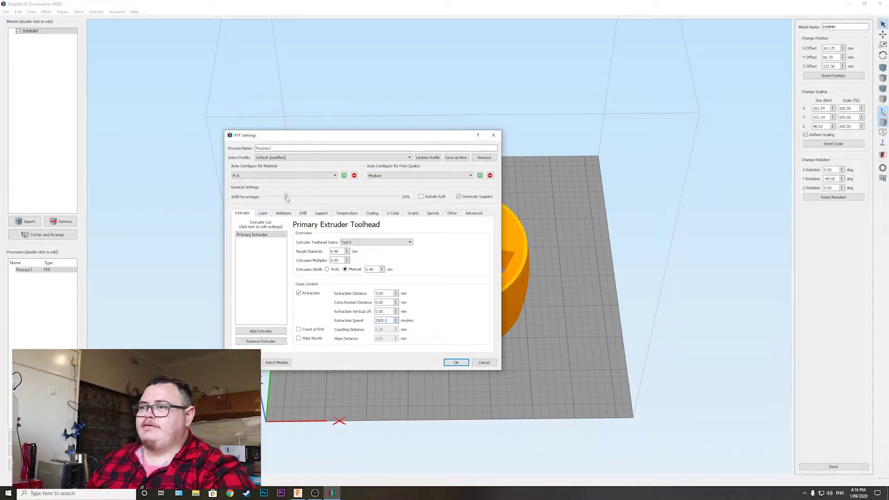
left_click_drag(286, 196, 395, 197)
left_click(266, 214)
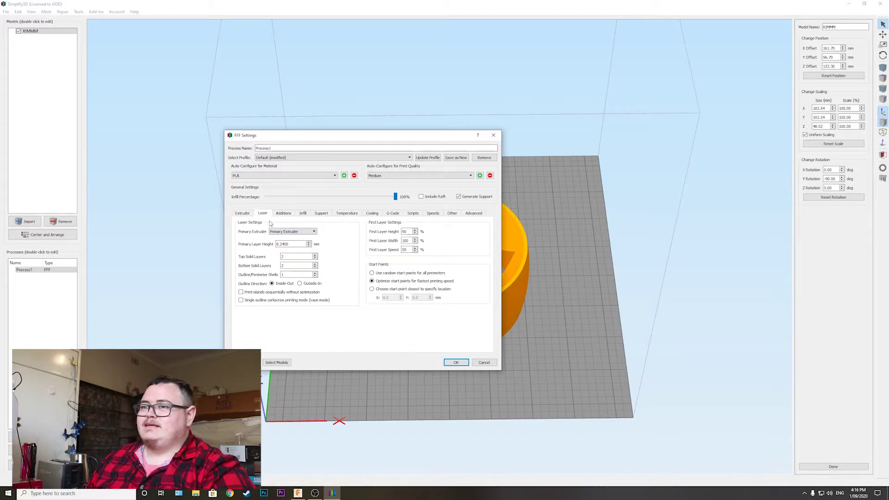
scroll(289, 244, "down", 4)
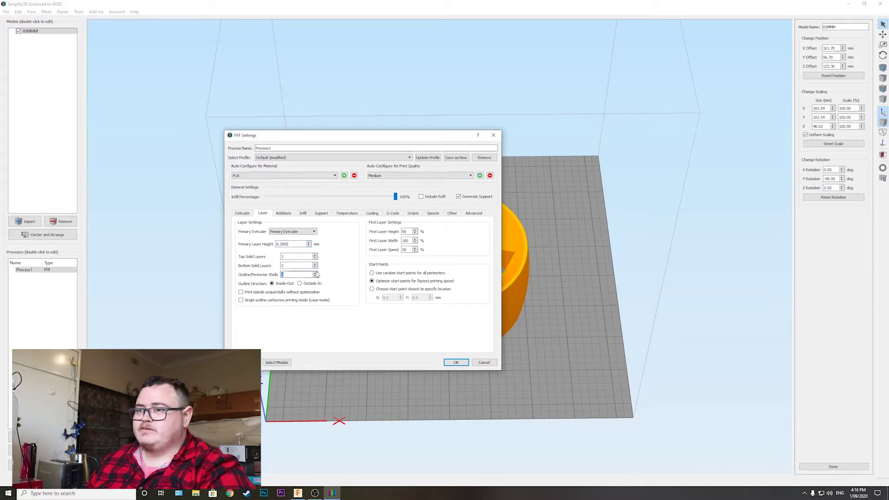
Step: Review the process's skirt, infill, support, temperature, cooling, G-code, script, speed and advanced settings
left_click(284, 213)
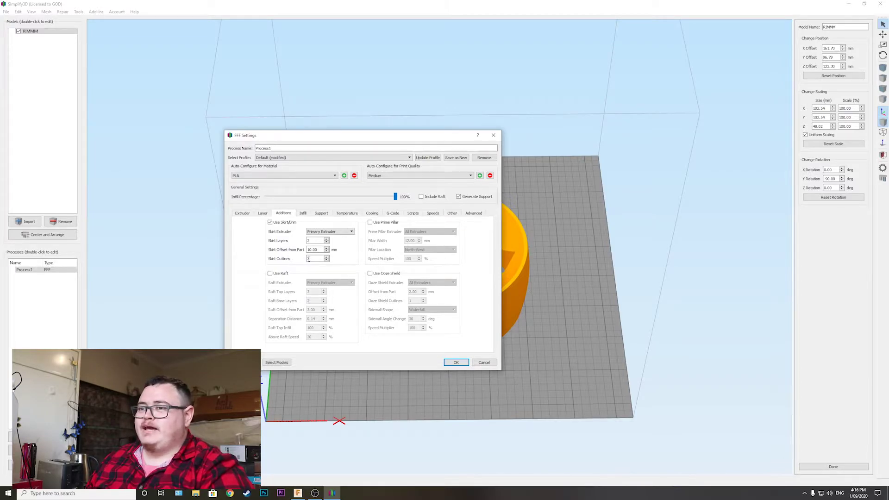
left_click(303, 213)
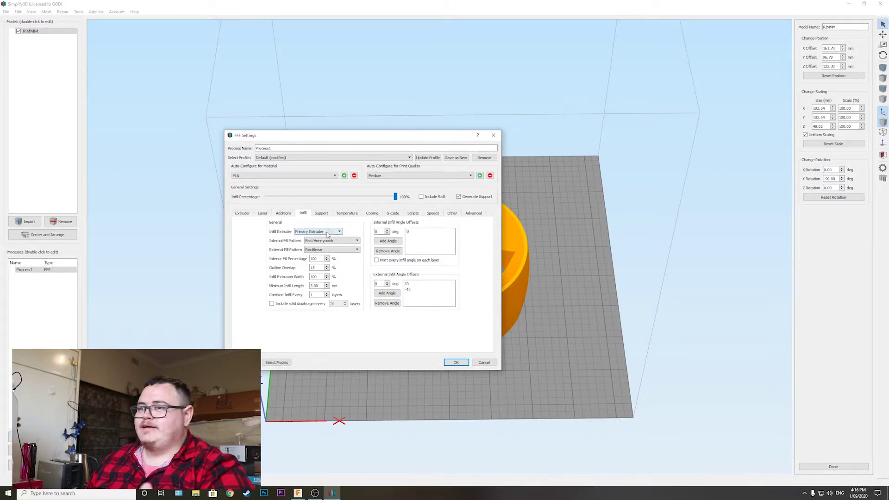
left_click(323, 215)
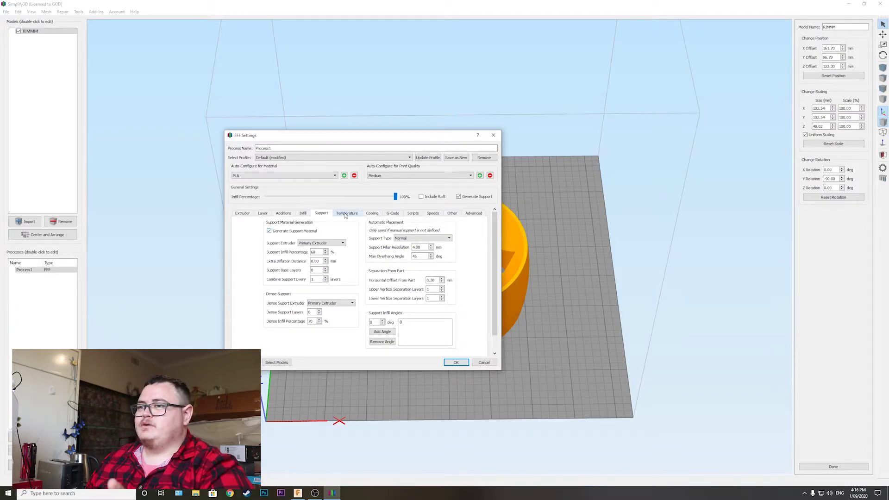
left_click(338, 214)
left_click(285, 235)
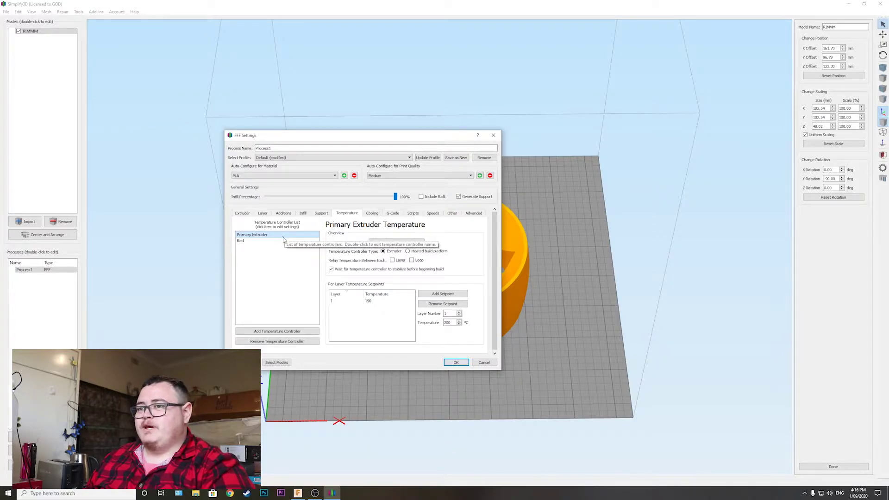
left_click(284, 240)
left_click(369, 214)
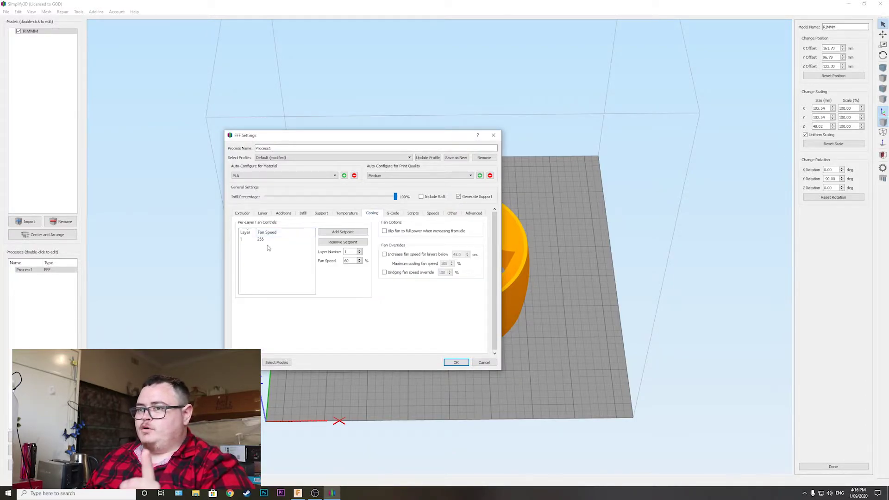
left_click(394, 215)
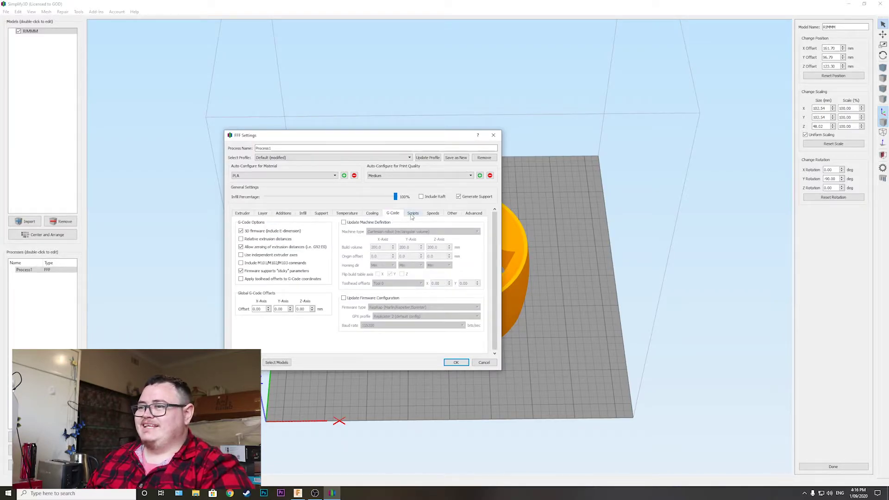
left_click(412, 214)
left_click(434, 214)
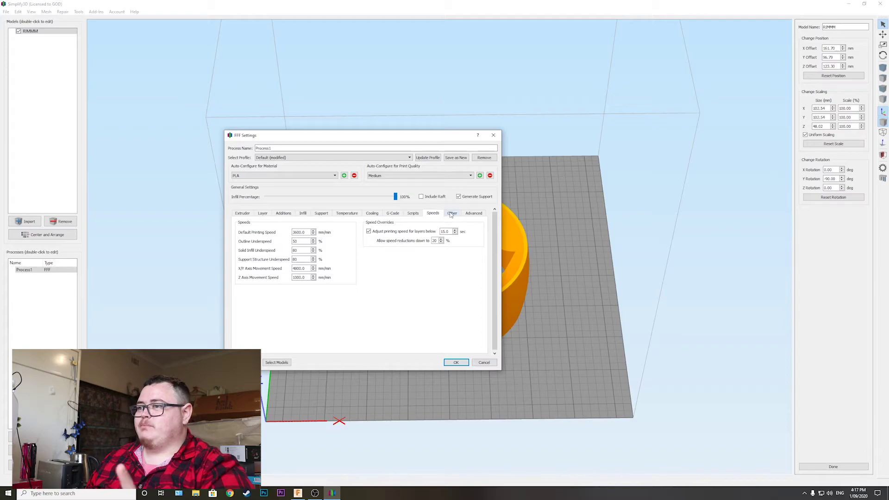
left_click(453, 214)
left_click(476, 215)
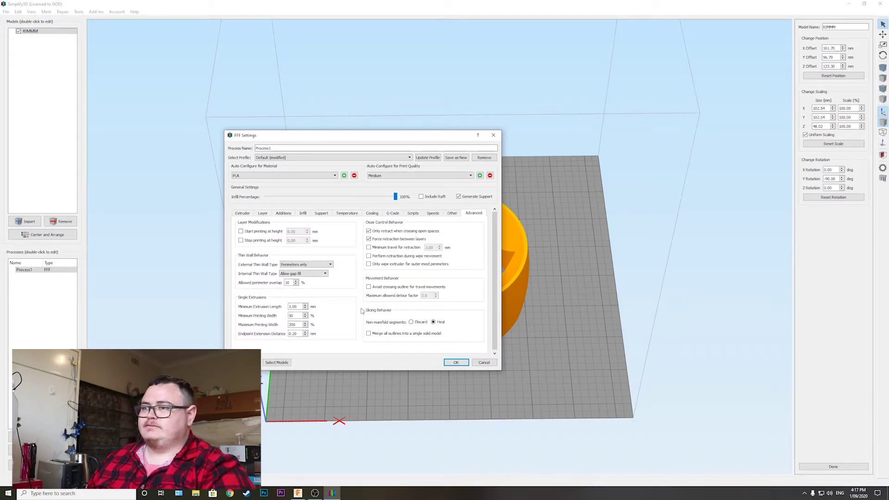
Step: Accept the process settings and slice the rim into a toolpath preview
left_click(456, 364)
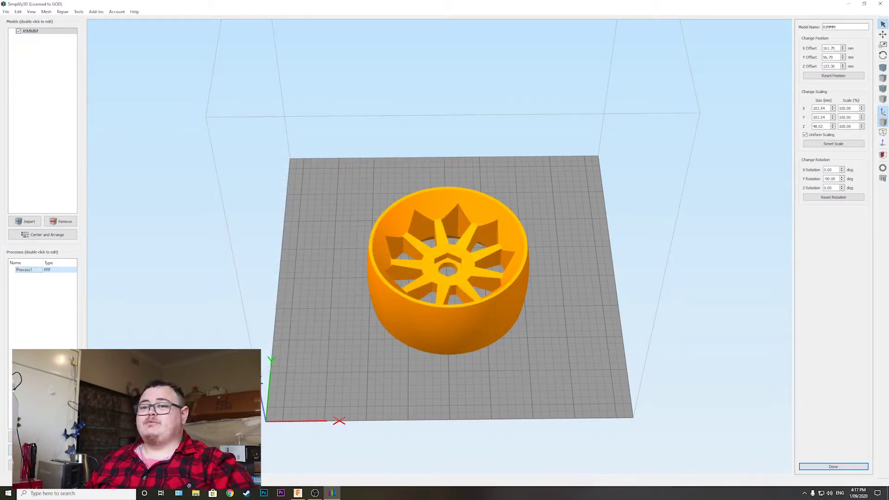
key("Return")
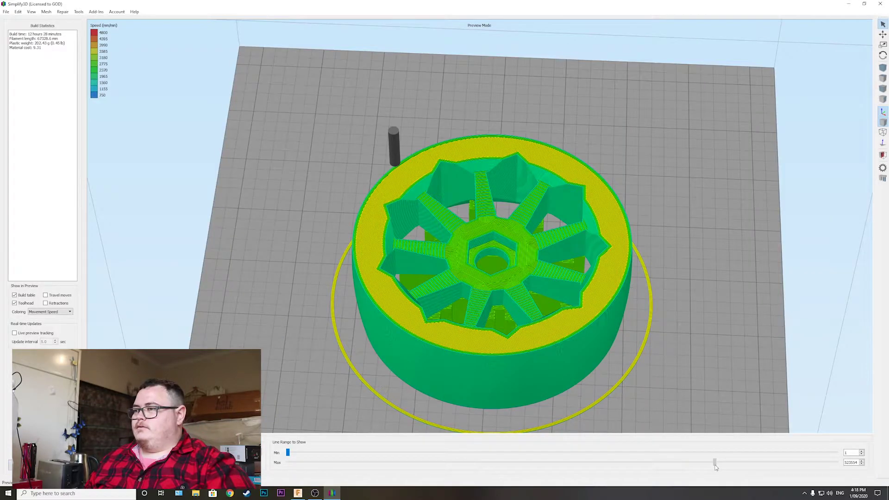
Step: Advance the toolpath preview to its final line and inspect the complete sliced rim on the build plate
left_click_drag(715, 460, 836, 463)
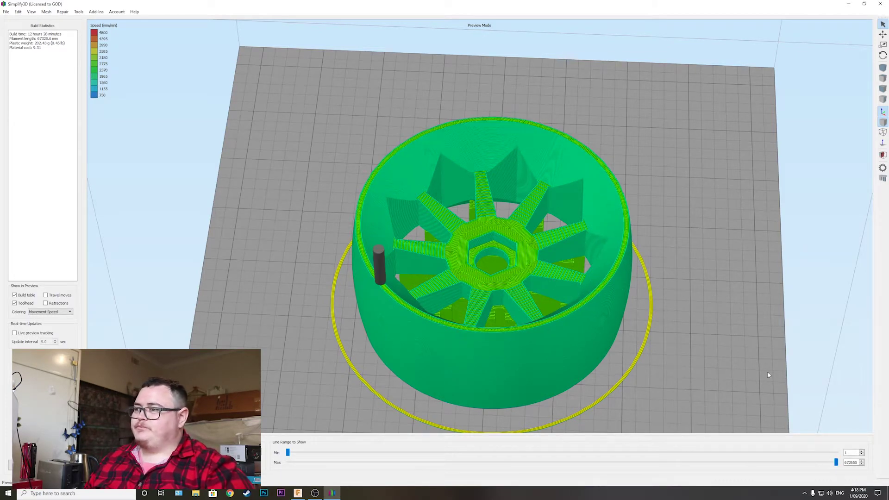
scroll(764, 325, "down", 5)
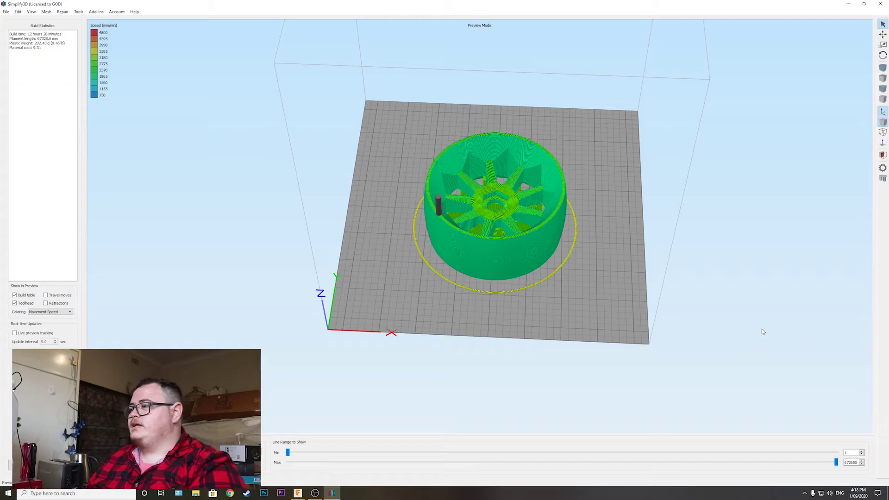
left_click_drag(836, 462, 840, 483)
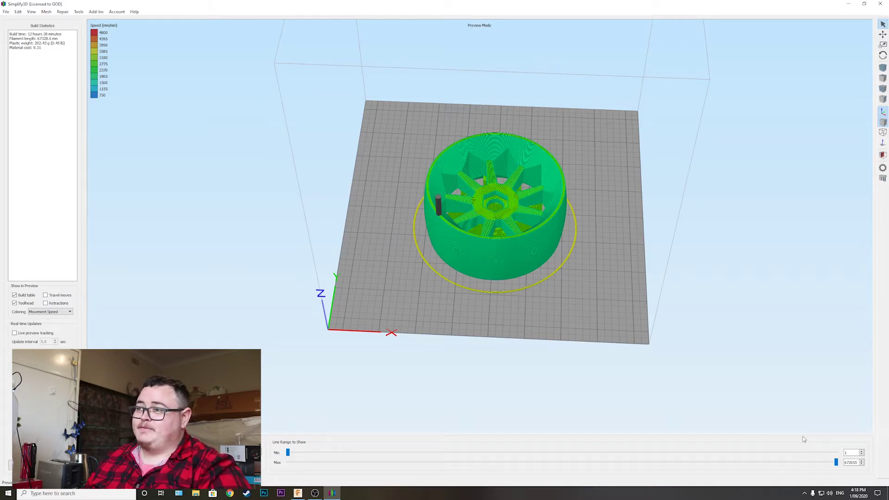
left_click_drag(779, 366, 767, 329)
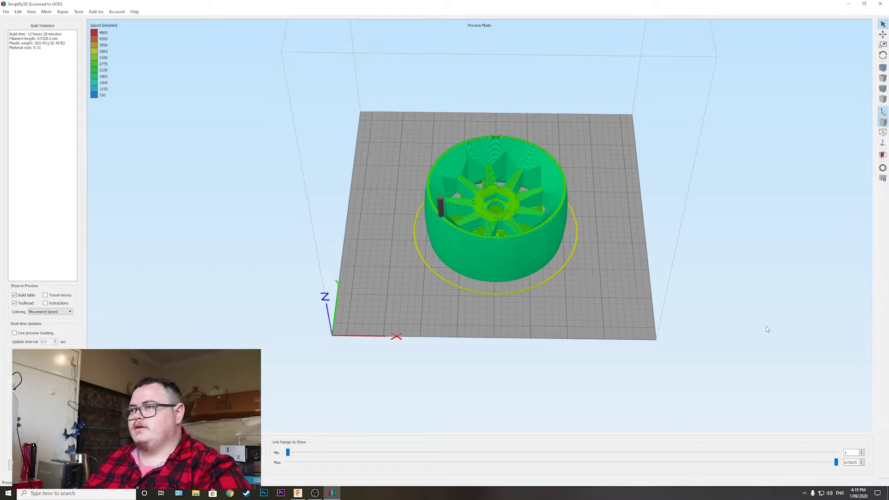